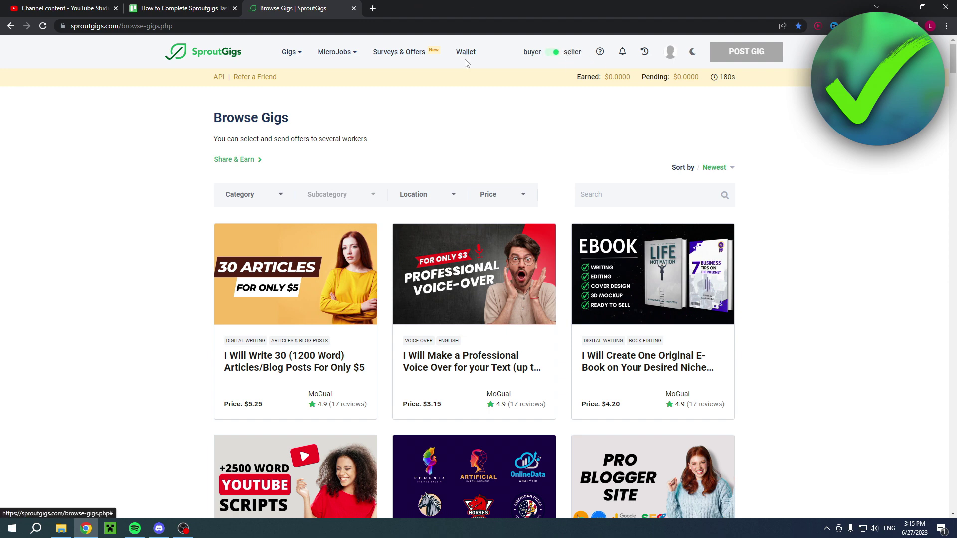
Switch between seller gig listings and worker micro jobs twice, ending back in seller mode
click(570, 54)
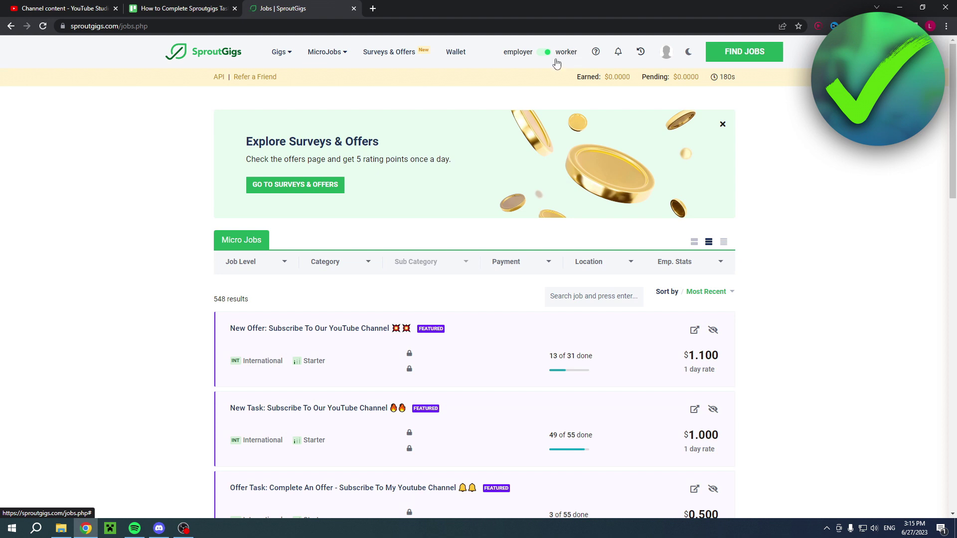
click(568, 55)
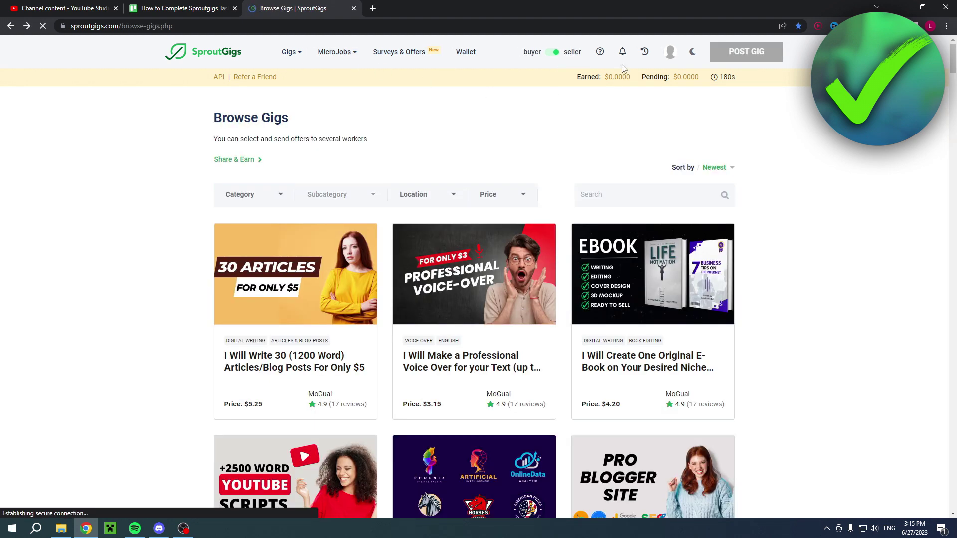
click(531, 59)
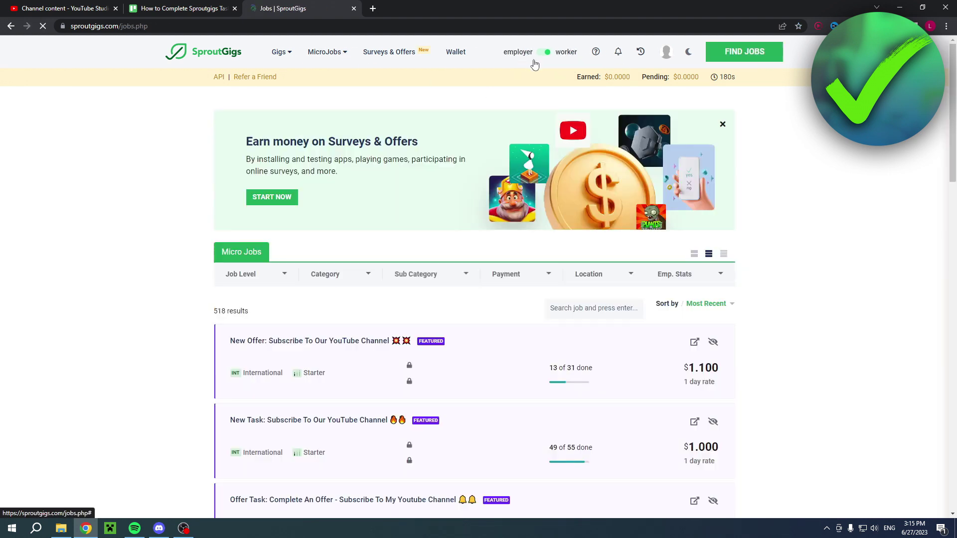
click(520, 58)
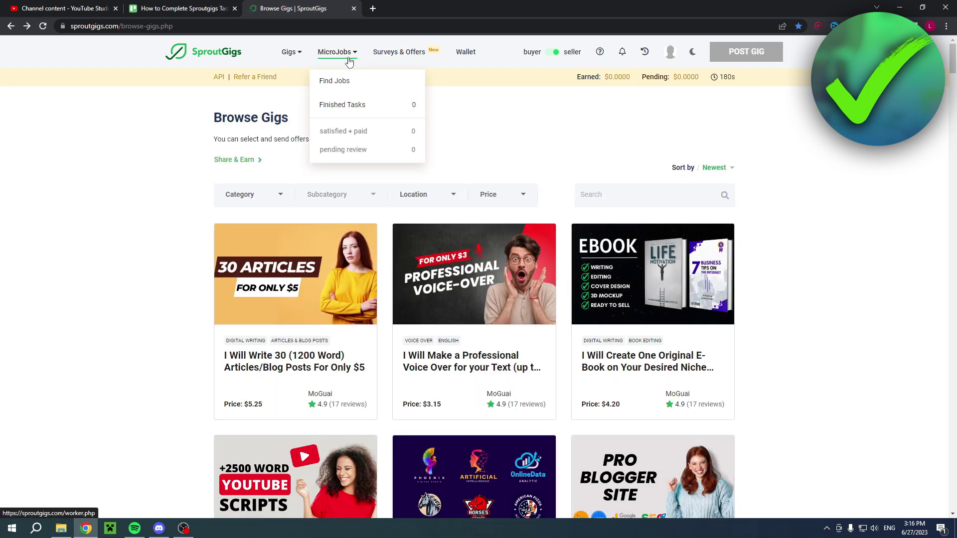
Open the $1.10 'New Offer: Subscribe To Our YouTube Channel' job from the micro jobs list
mouse_move(327, 52)
click(357, 90)
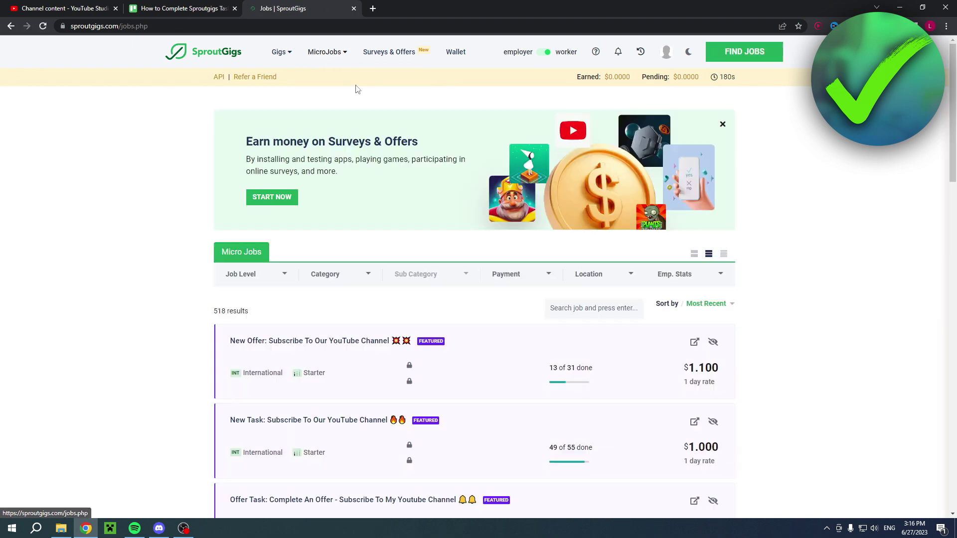
double_click(217, 312)
click(240, 313)
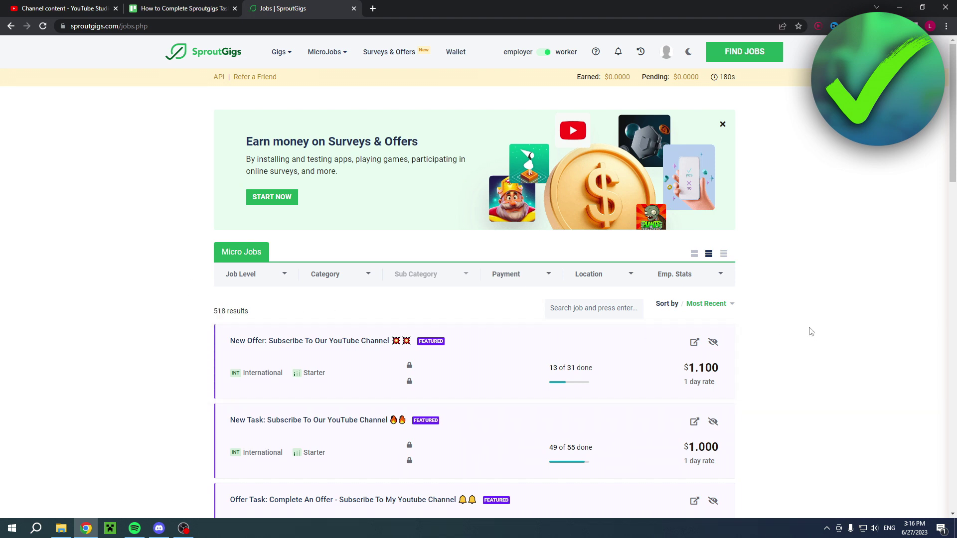
scroll(810, 331, down, 2)
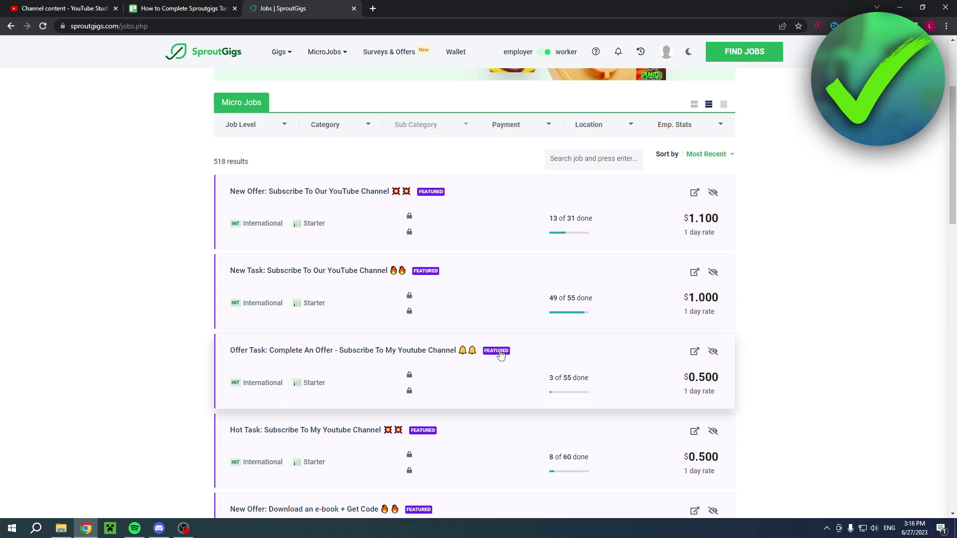
scroll(828, 338, up, 2)
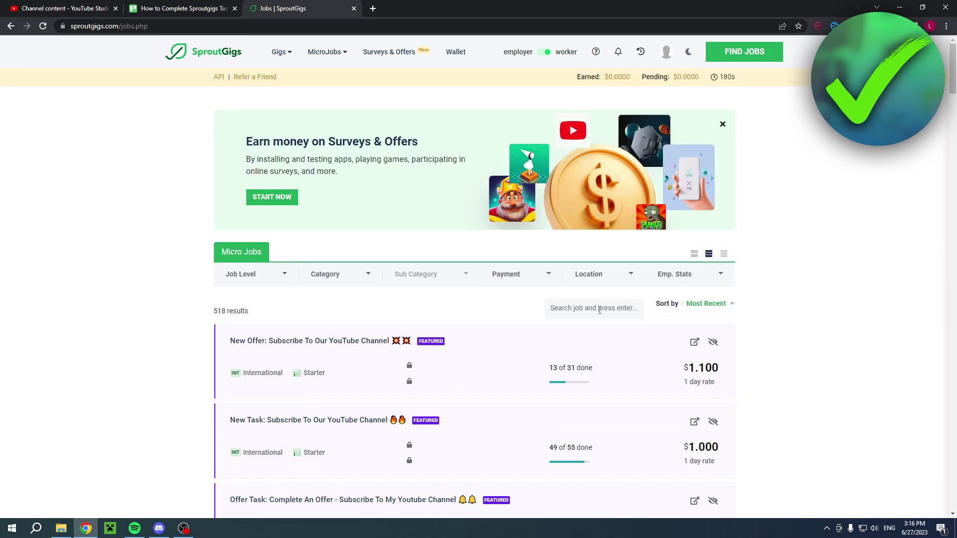
click(341, 340)
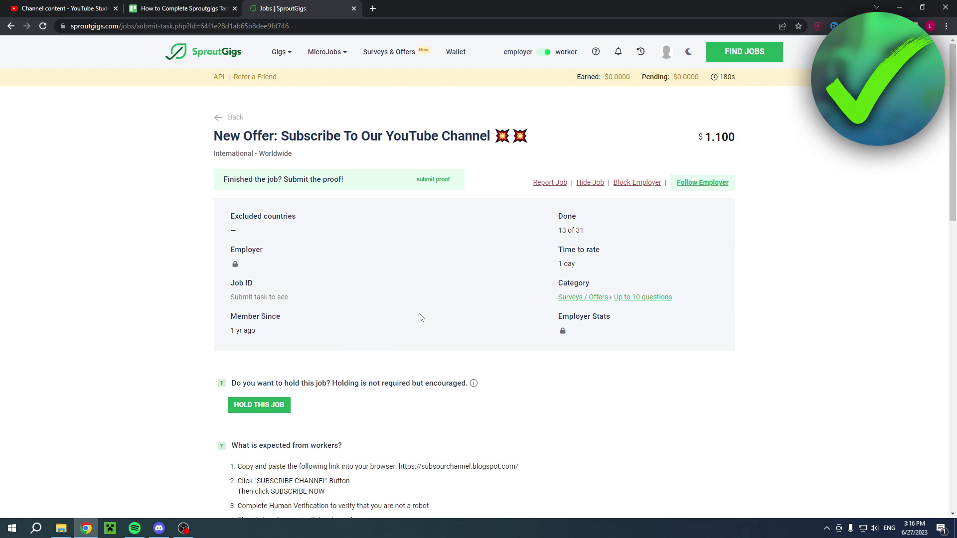
scroll(419, 317, down, 2)
scroll(416, 316, down, 1)
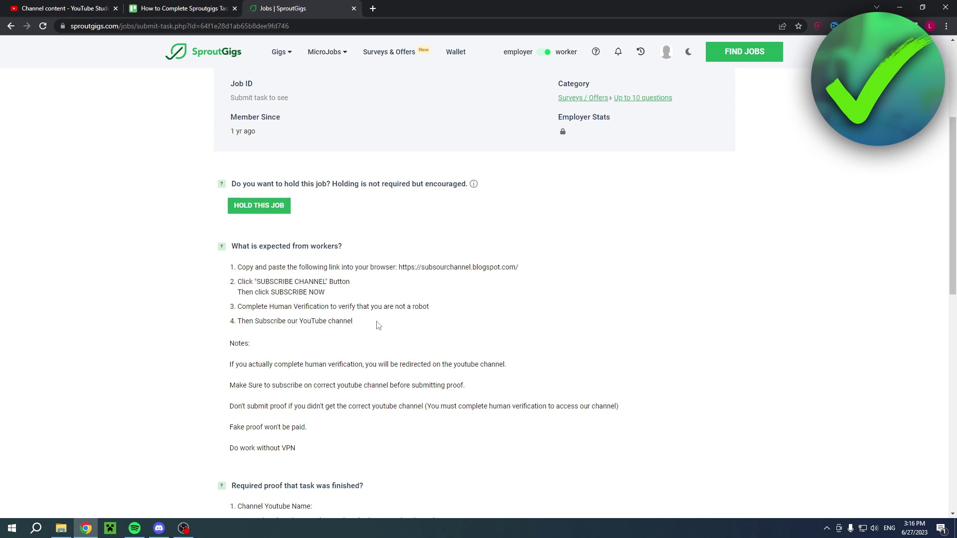
scroll(388, 326, down, 1)
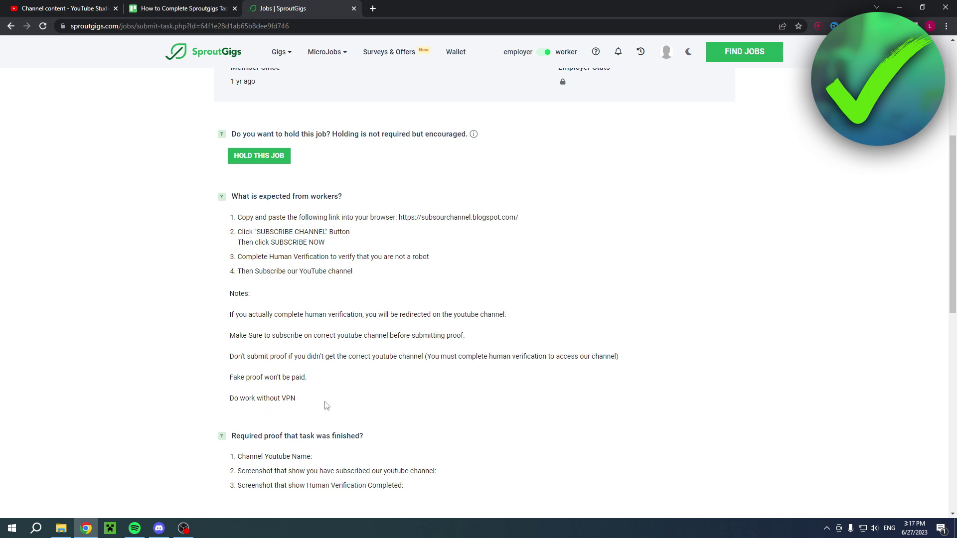
scroll(354, 401, down, 2)
scroll(354, 401, down, 1)
scroll(356, 394, down, 1)
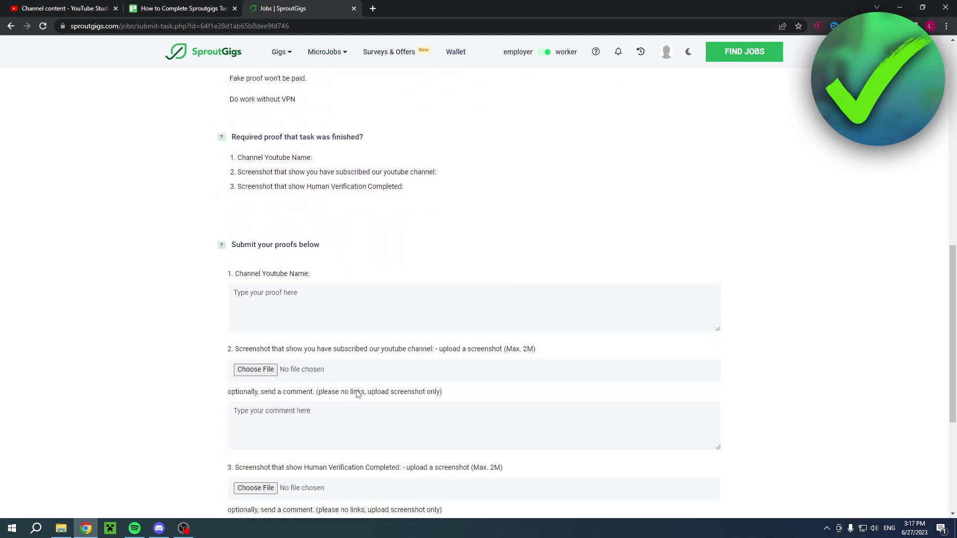
scroll(356, 394, up, 2)
scroll(364, 387, up, 1)
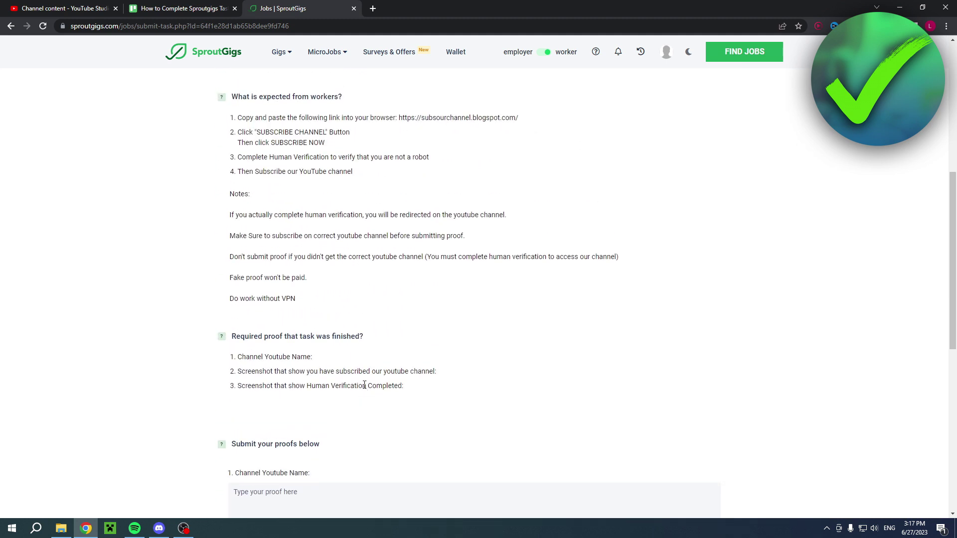
scroll(364, 384, up, 4)
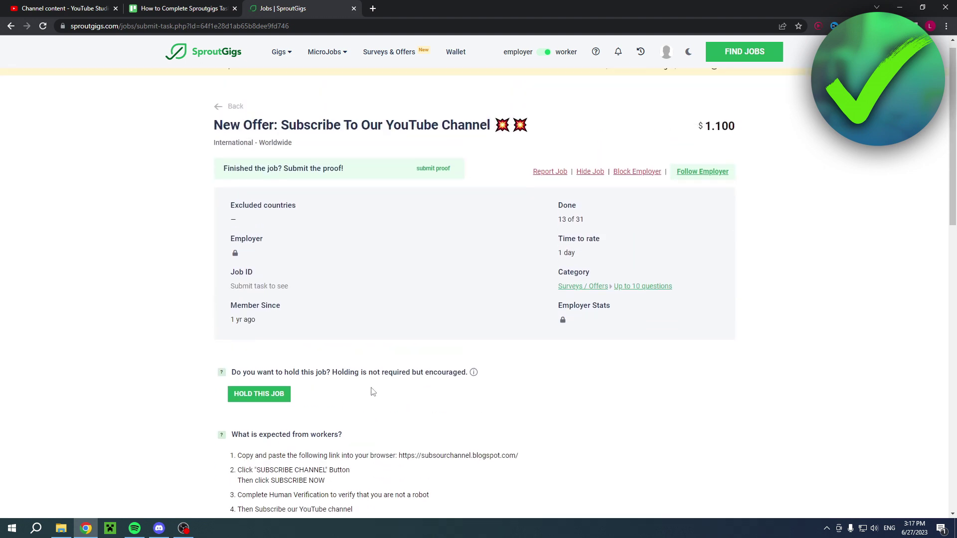
scroll(374, 387, down, 1)
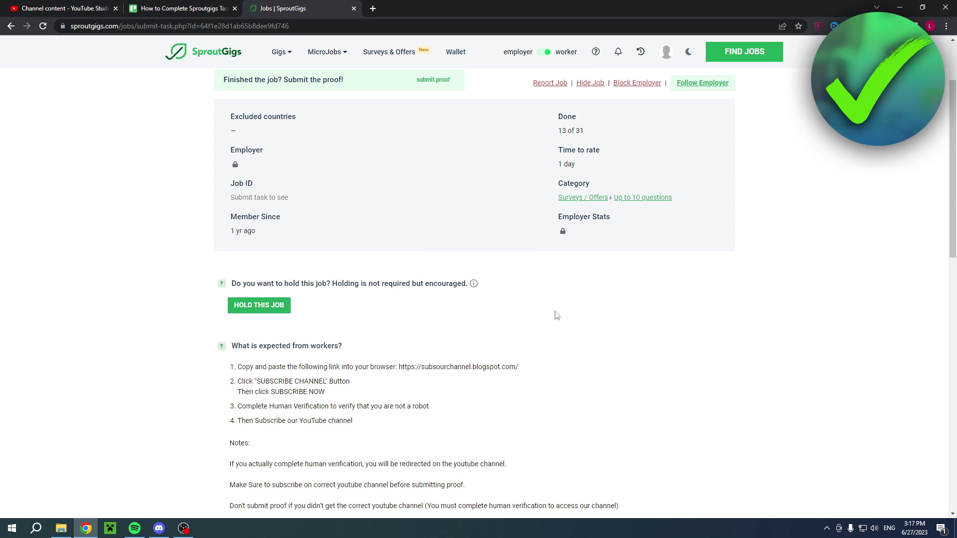
scroll(625, 338, up, 1)
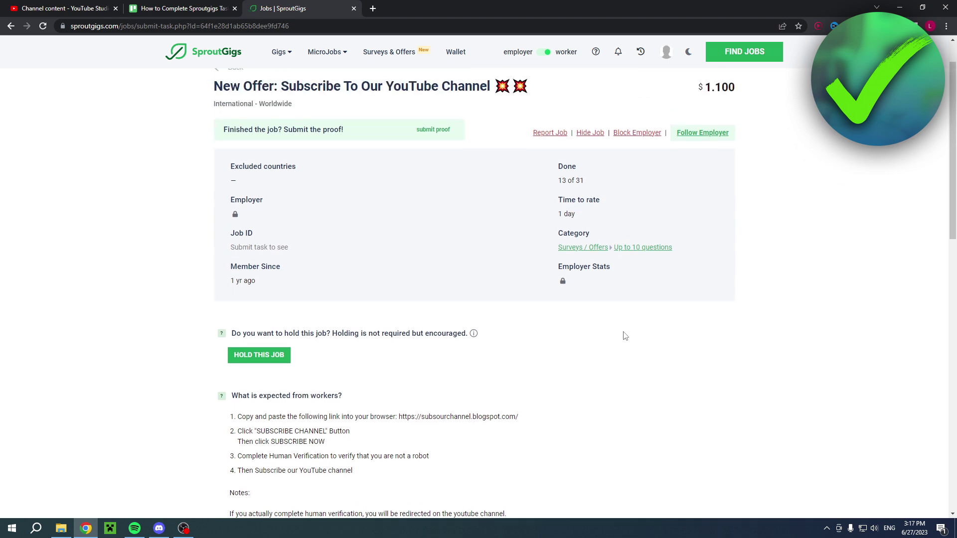
scroll(602, 343, down, 1)
scroll(576, 344, down, 1)
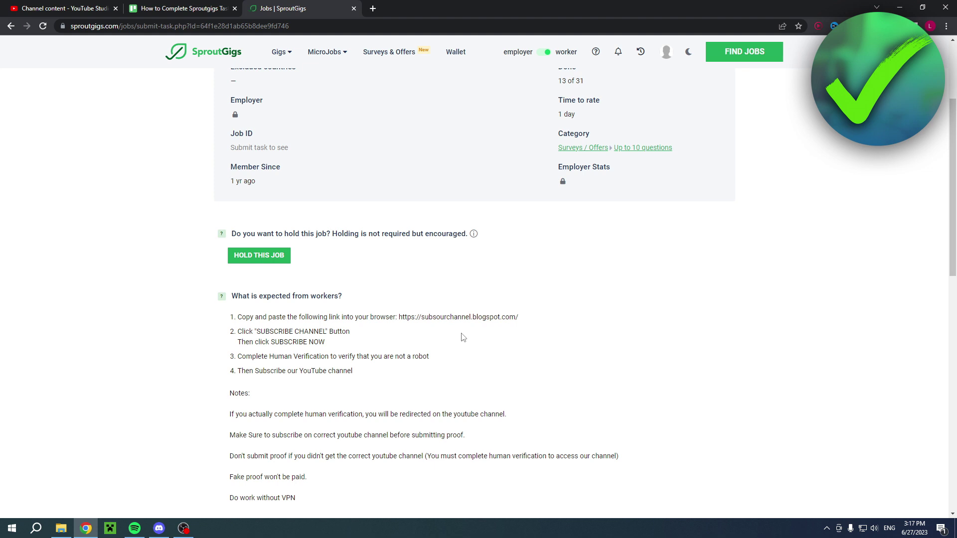
scroll(461, 337, up, 1)
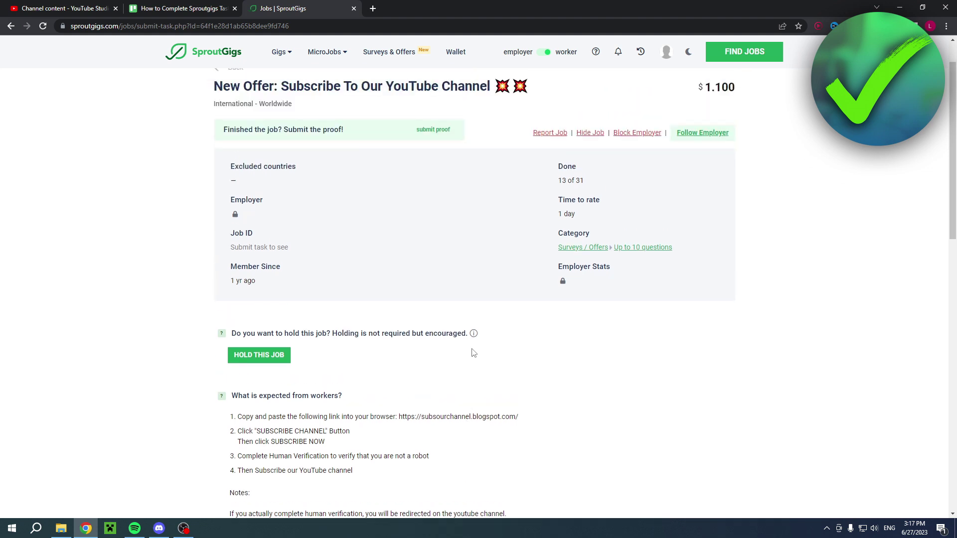
double_click(562, 180)
click(622, 336)
drag(399, 416, 520, 416)
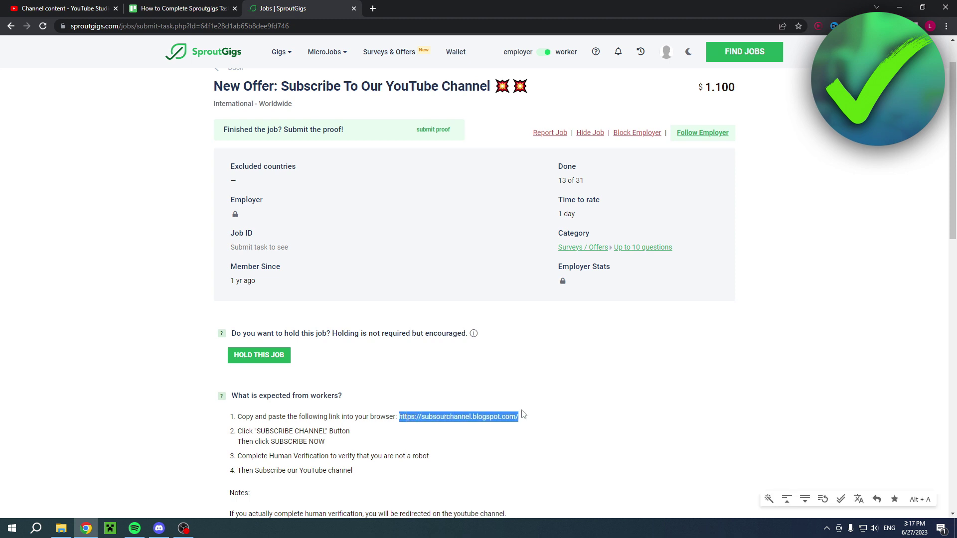
Load the copied subsourchannel blogspot link in a new tab, then close the ad blocker page
key(ctrl+c)
click(372, 8)
key(ctrl+v)
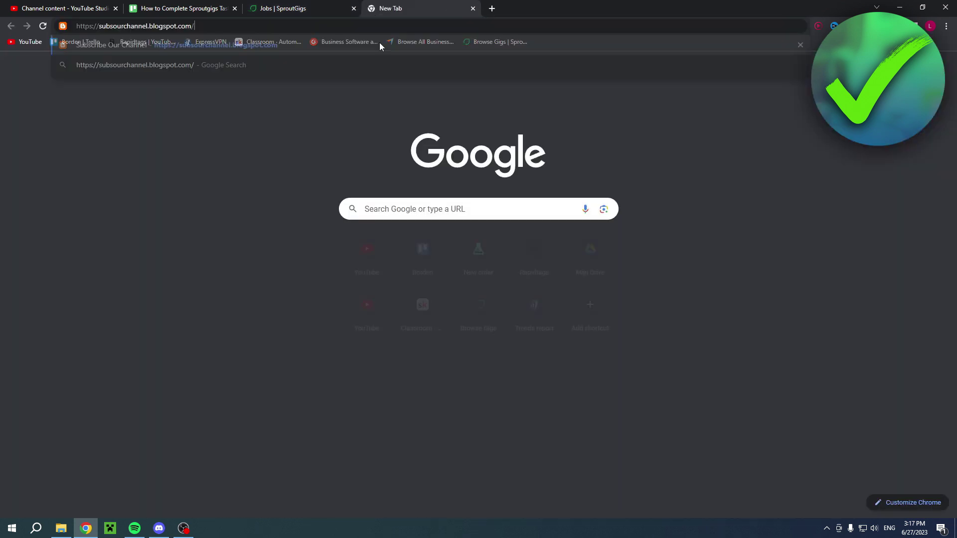
key(Return)
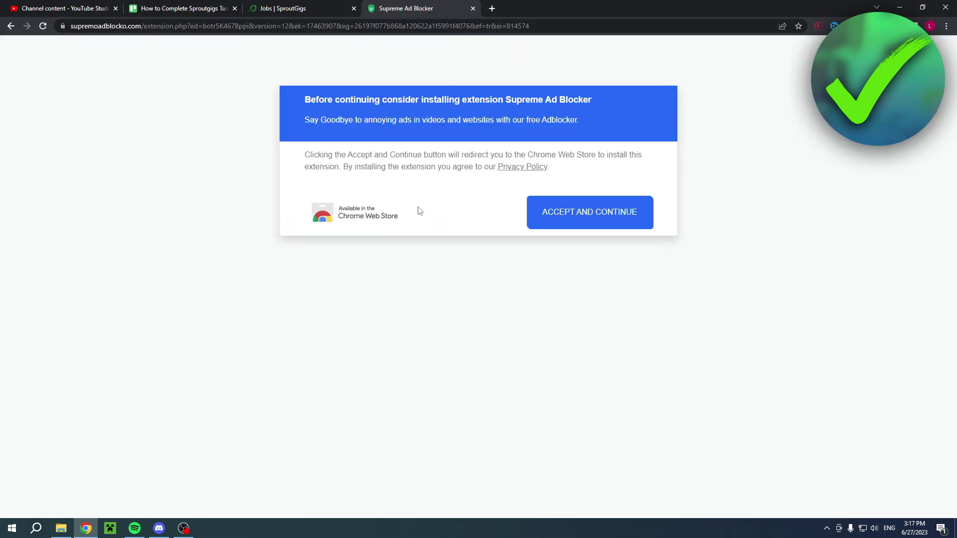
click(43, 25)
click(473, 9)
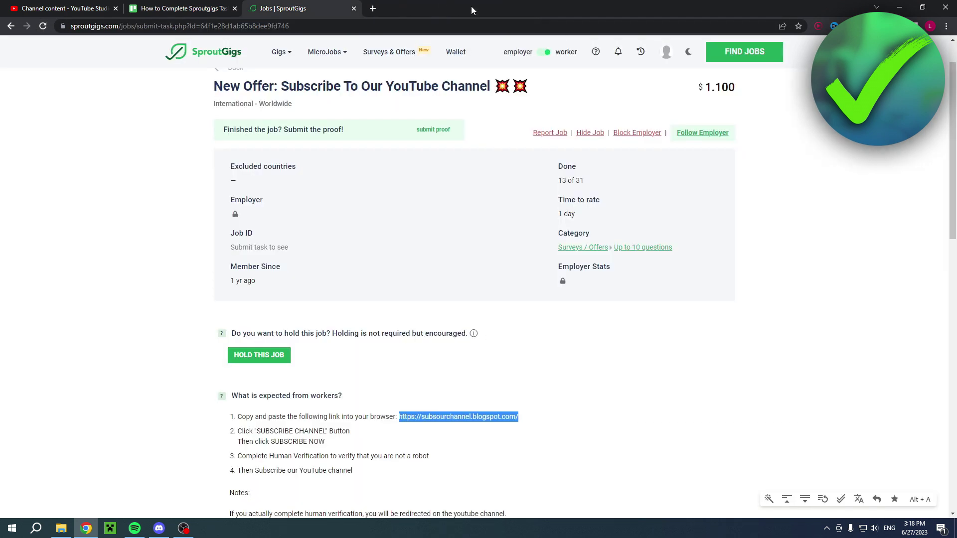
Go back from the subscribe job to the jobs.php Micro Jobs listing
click(757, 316)
scroll(758, 316, down, 1)
scroll(757, 316, down, 1)
key(alt+Left)
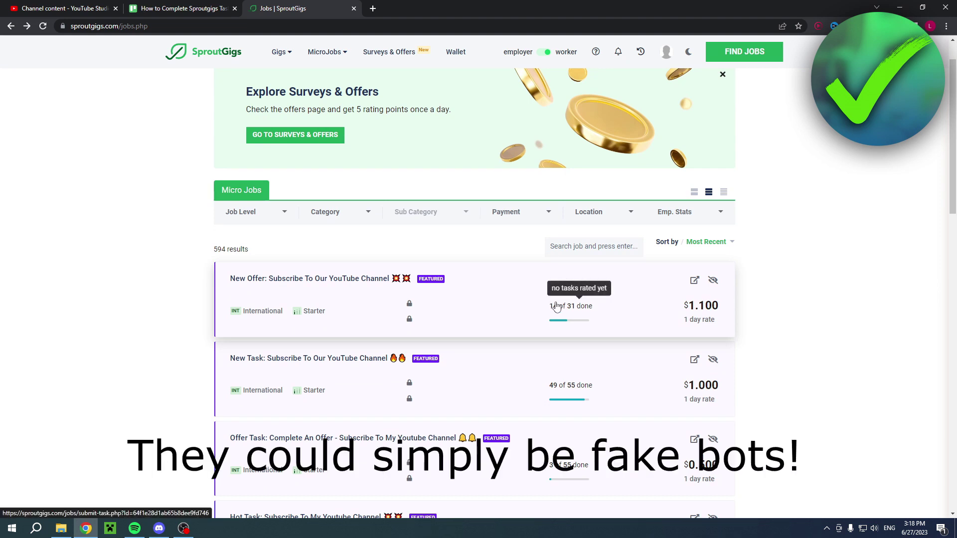
scroll(858, 346, down, 3)
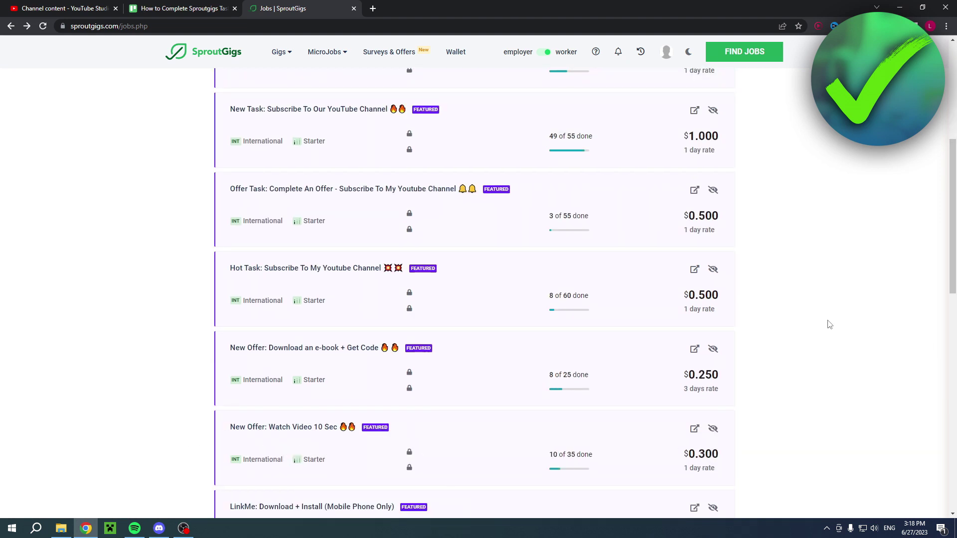
scroll(815, 324, up, 2)
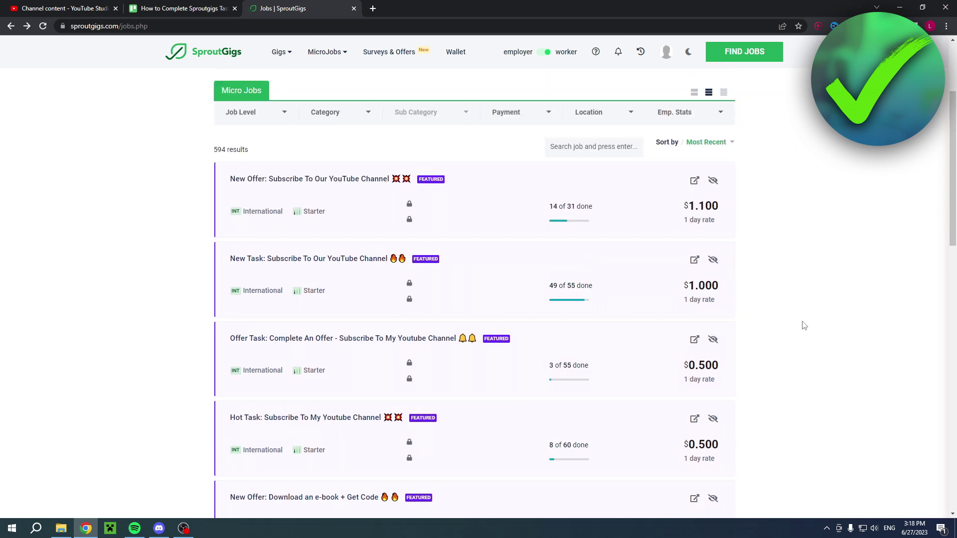
scroll(803, 326, down, 1)
scroll(808, 337, down, 4)
scroll(818, 363, down, 2)
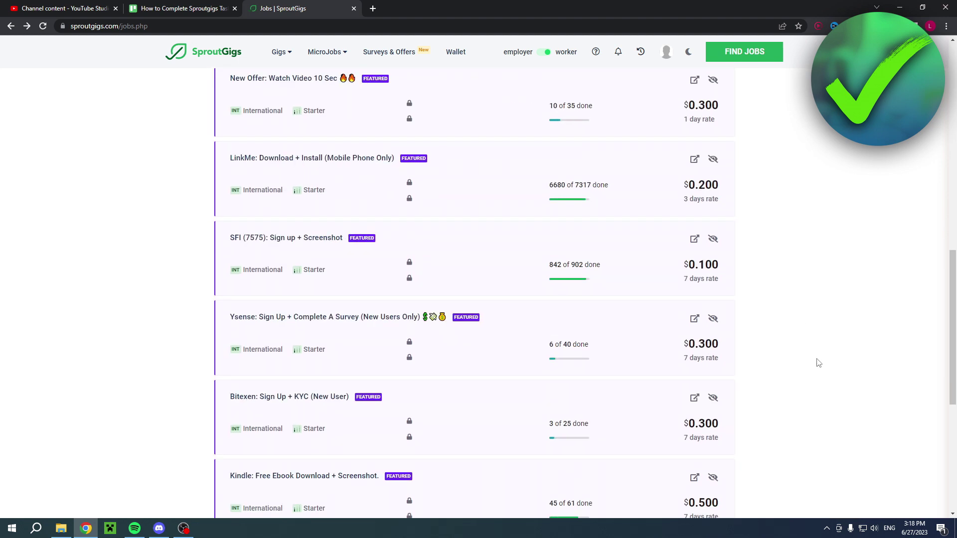
scroll(817, 363, down, 3)
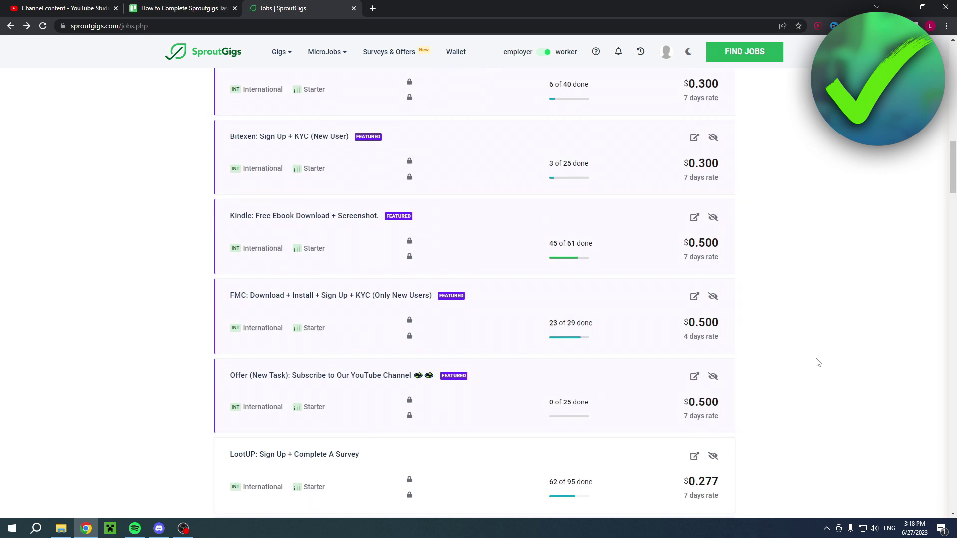
scroll(816, 362, down, 3)
scroll(815, 361, down, 3)
scroll(803, 375, down, 1)
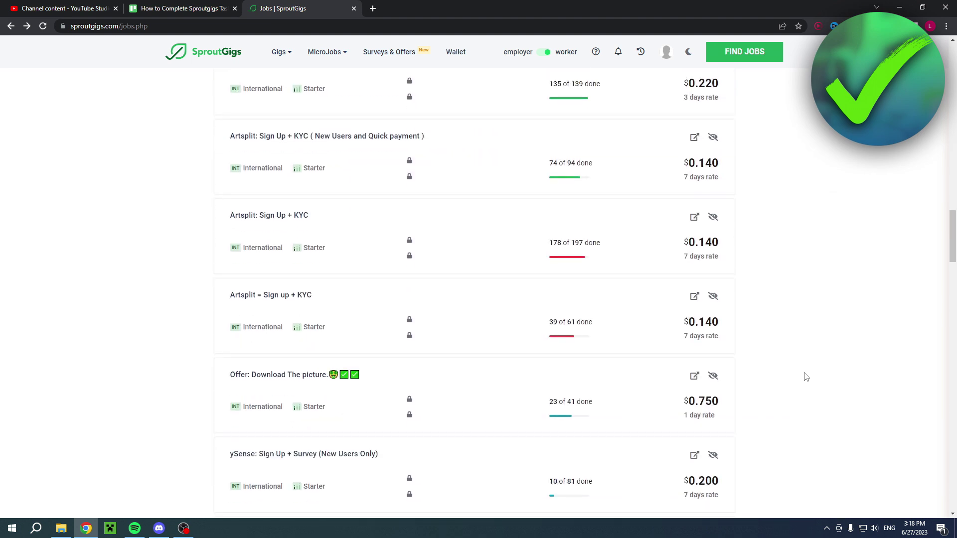
Open the 'YouTube: Download + Upload Video (Easy)' job and read its instructions
click(385, 389)
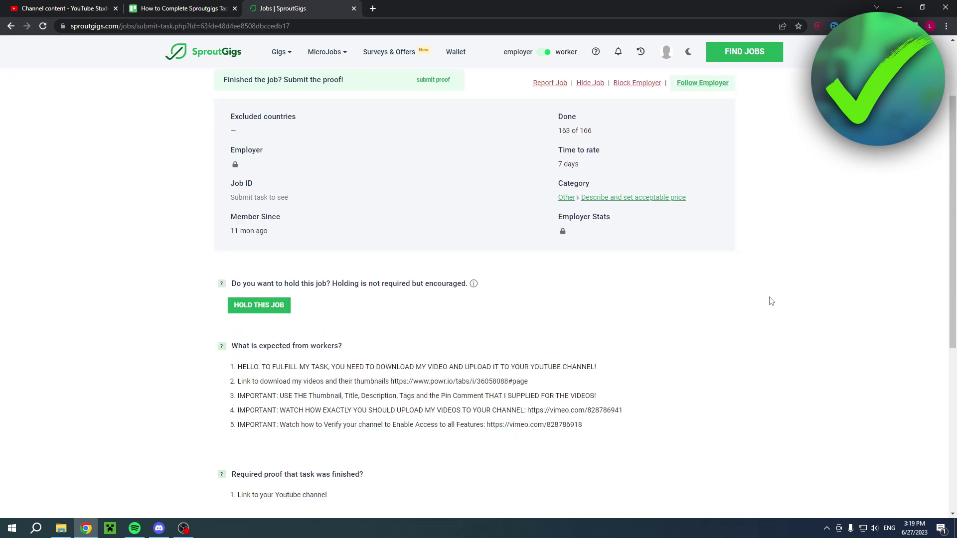
scroll(707, 302, down, 2)
scroll(628, 303, up, 2)
scroll(593, 300, up, 1)
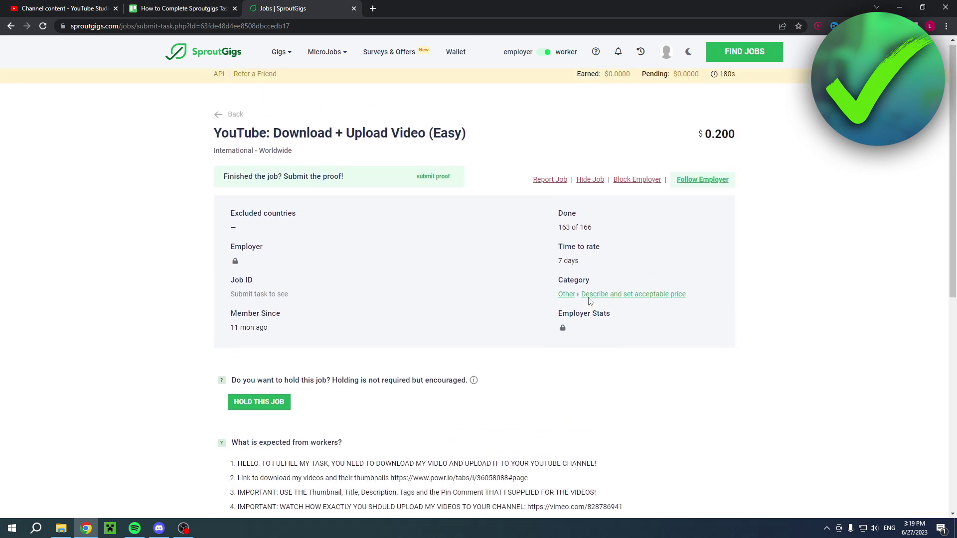
scroll(453, 180, down, 3)
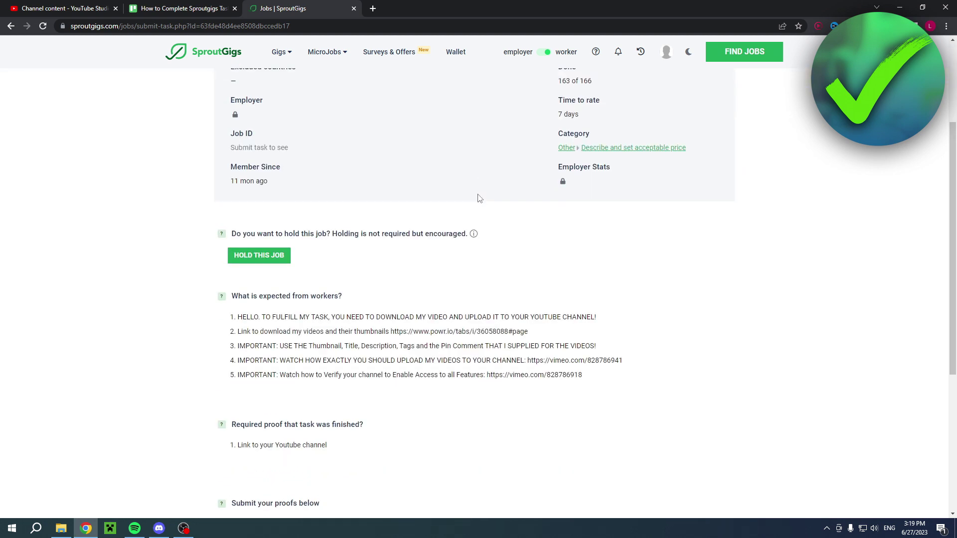
scroll(478, 198, down, 2)
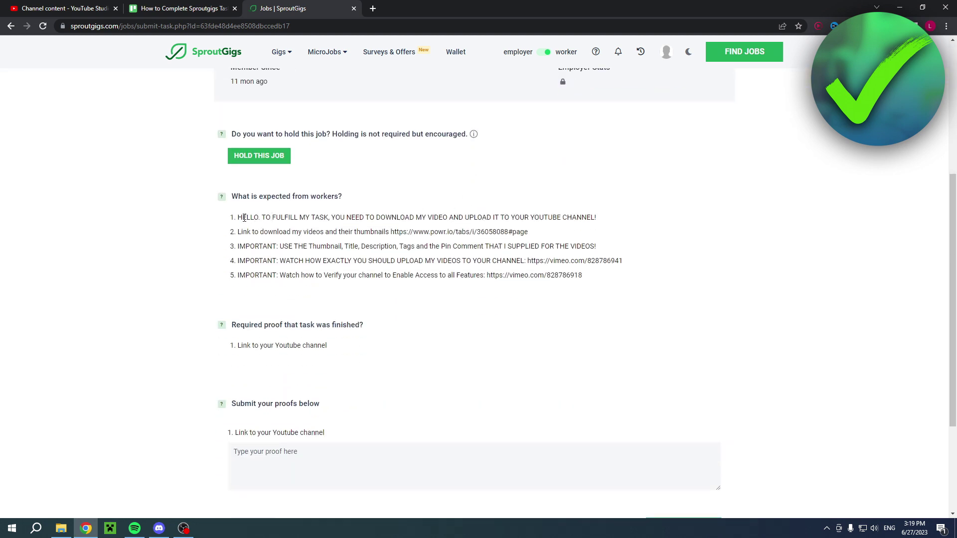
mouse_move(238, 217)
mouse_down()
mouse_move(655, 244)
mouse_move(725, 274)
mouse_up()
click(744, 282)
scroll(743, 282, up, 2)
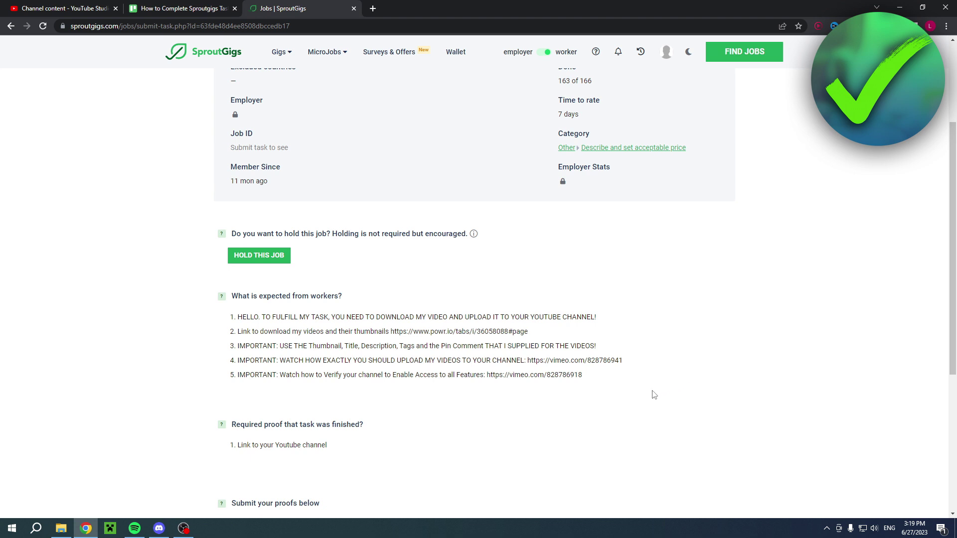
scroll(655, 395, up, 1)
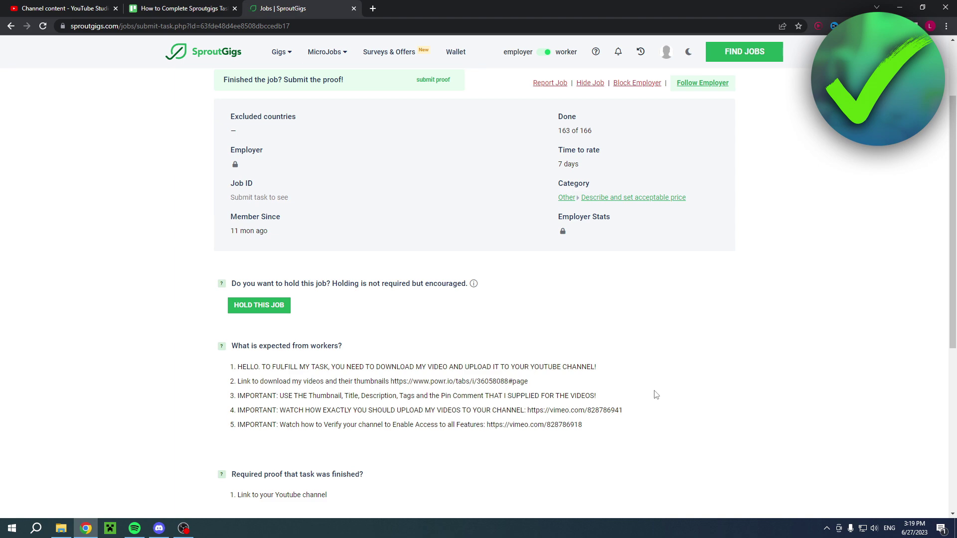
scroll(651, 407, down, 3)
scroll(648, 419, down, 2)
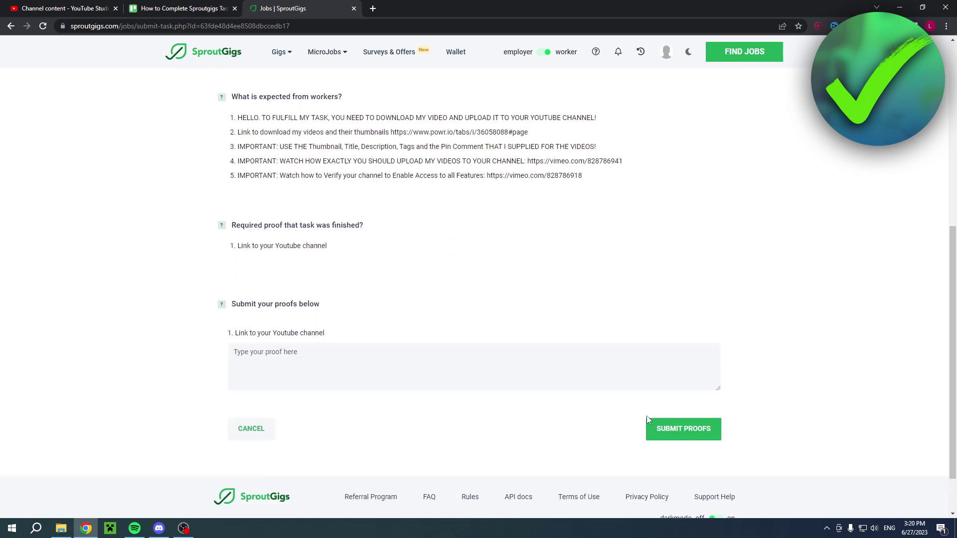
scroll(774, 377, up, 5)
scroll(776, 372, down, 4)
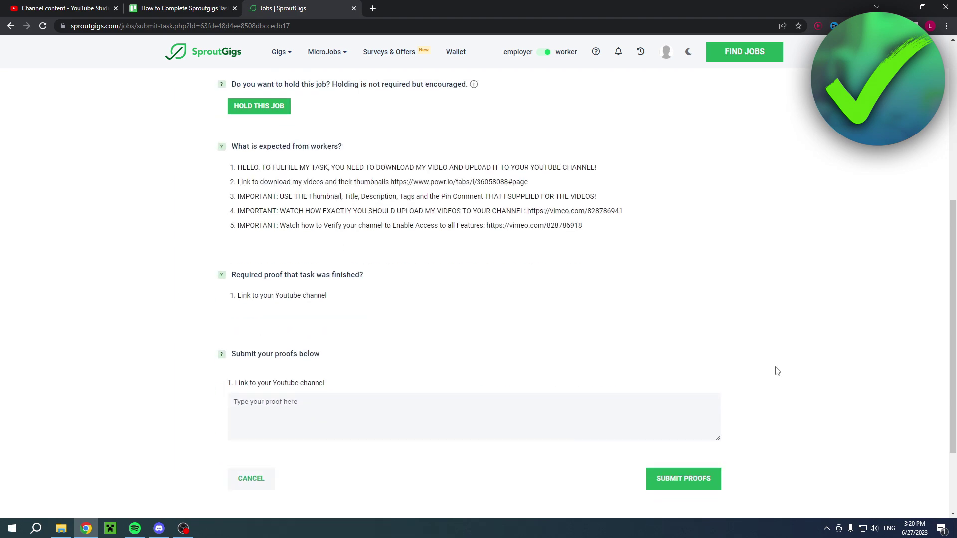
scroll(711, 249, down, 1)
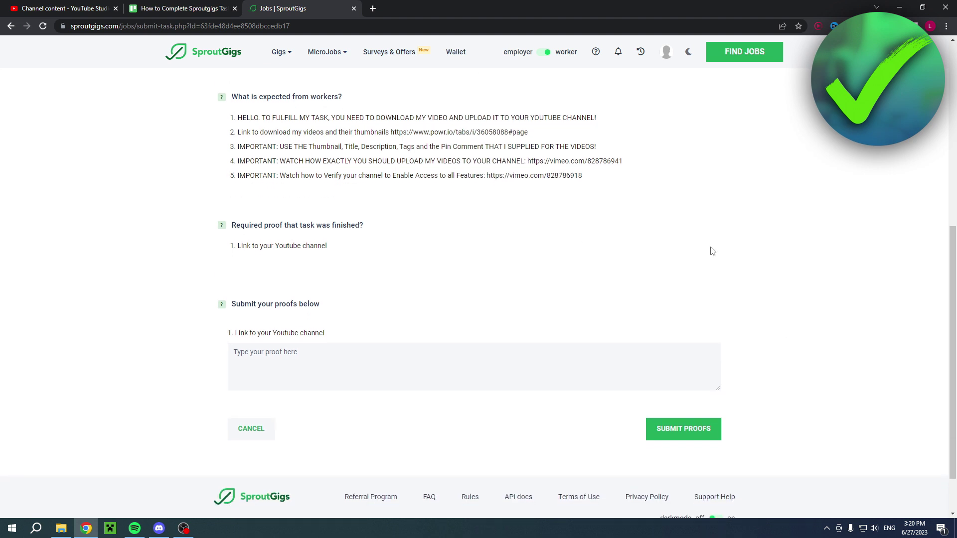
Submit the empty proof form, dismiss the 'Proof cannot be blank' warning, and check the channel-link field
click(683, 431)
click(479, 347)
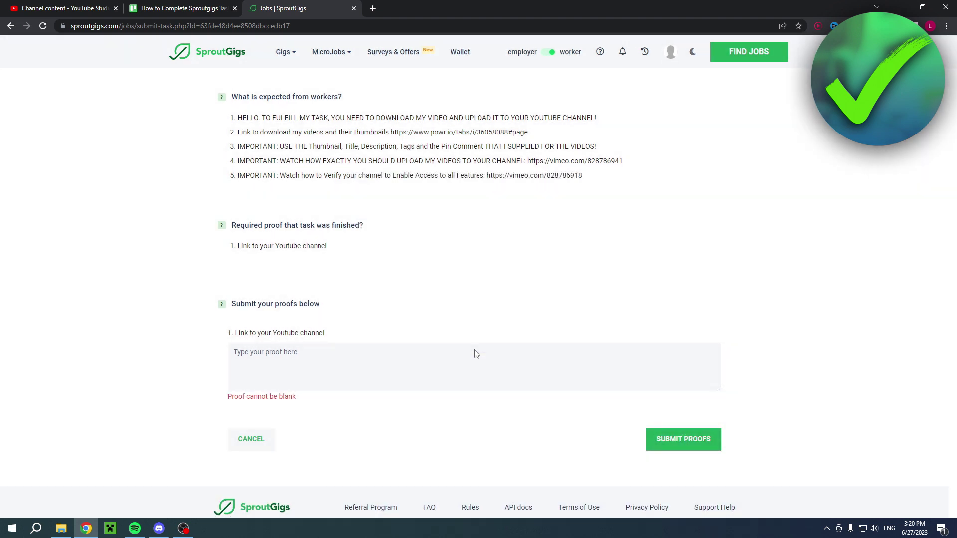
click(289, 347)
drag(234, 333, 366, 332)
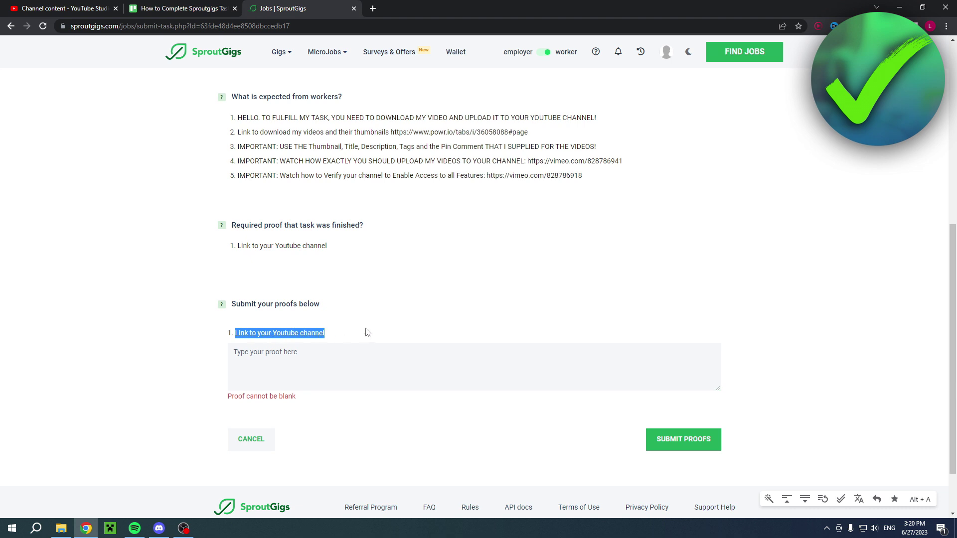
click(365, 332)
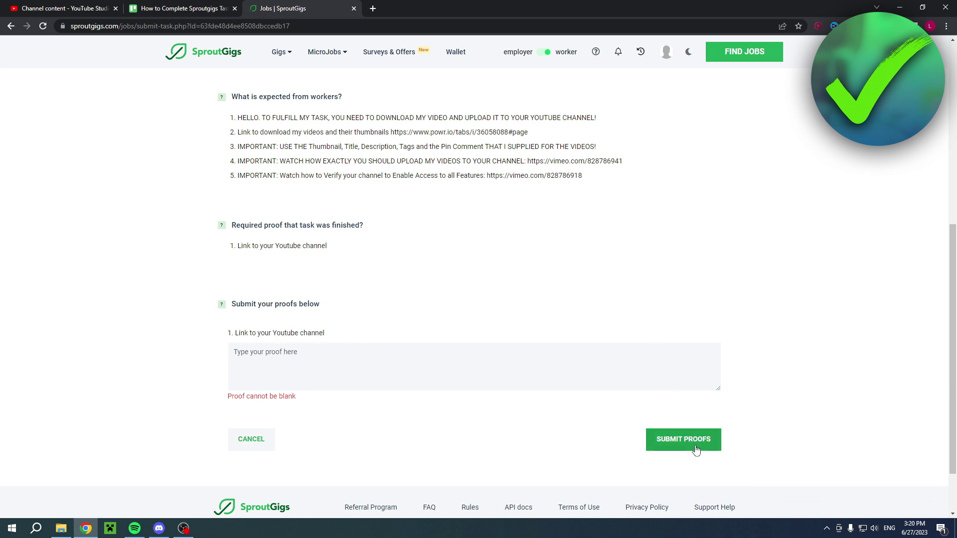